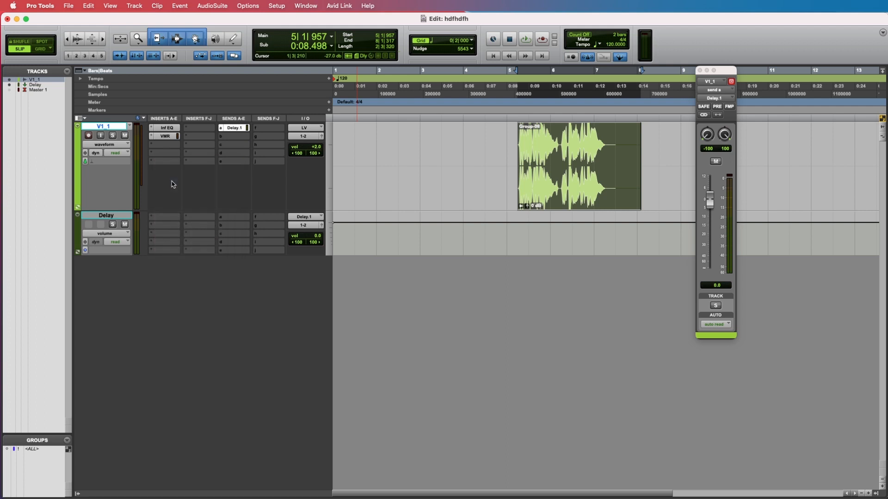
- Insert Mod Delay III (stereo) on the Delay track and set its feedback to 46% left and 39% right
text(mod)
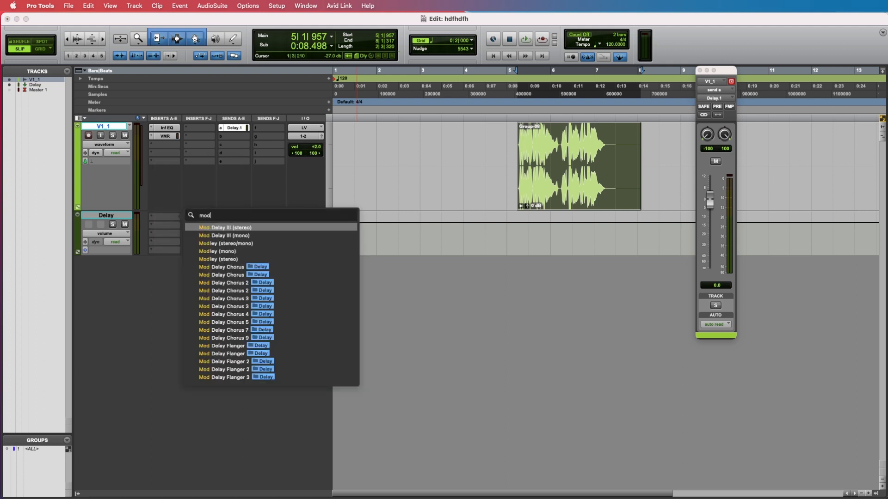
key(Return)
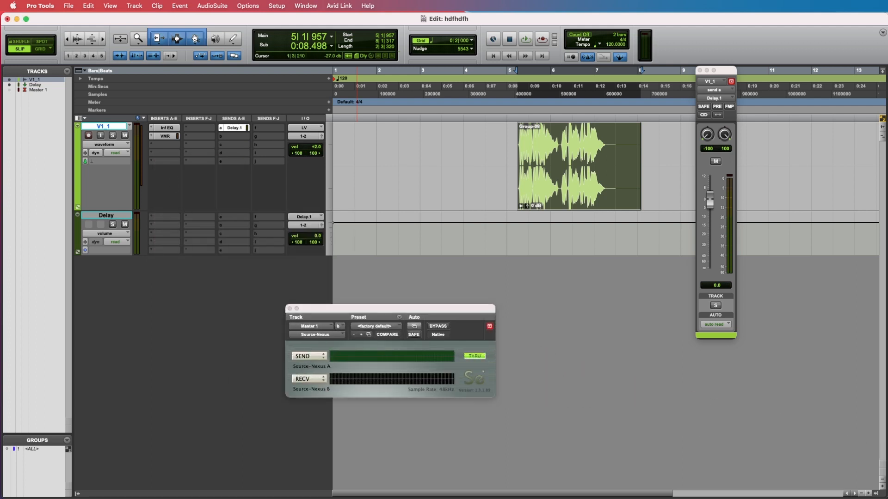
drag(377, 308, 380, 268)
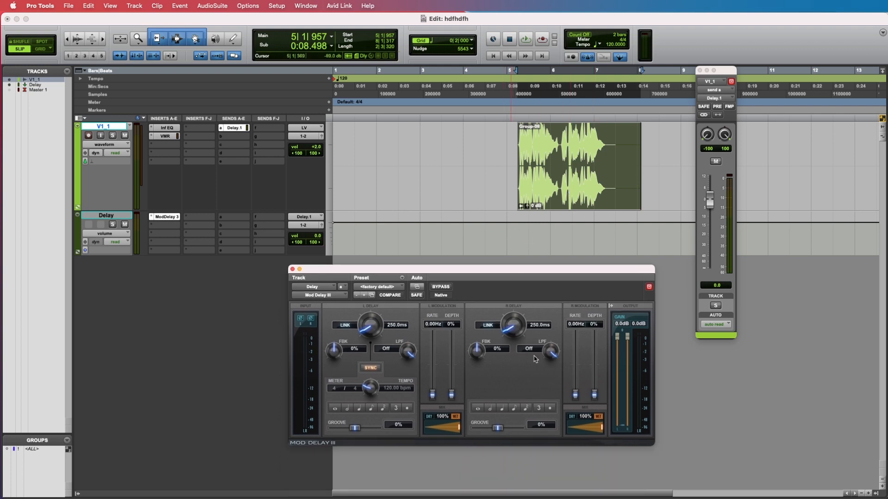
drag(481, 353, 482, 340)
drag(341, 353, 344, 337)
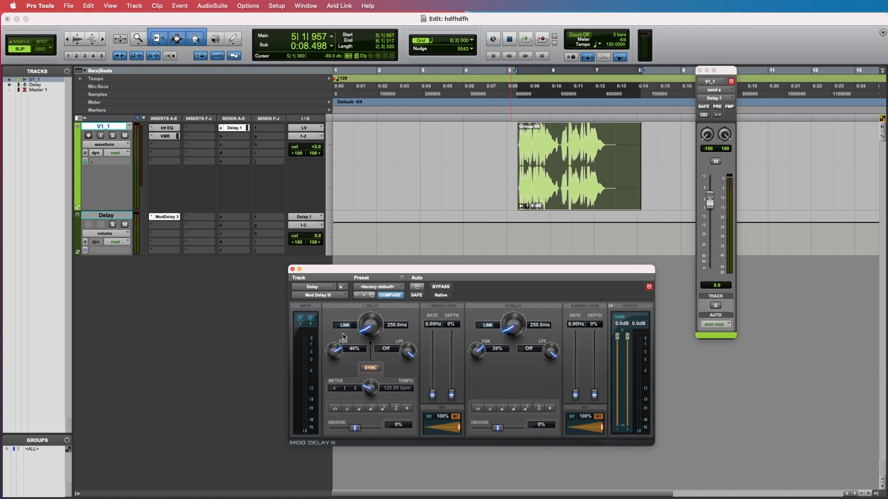
- Play the vocal from 5|1|614 to hear the delay, then close the V1_1 send window
click(517, 237)
key(space)
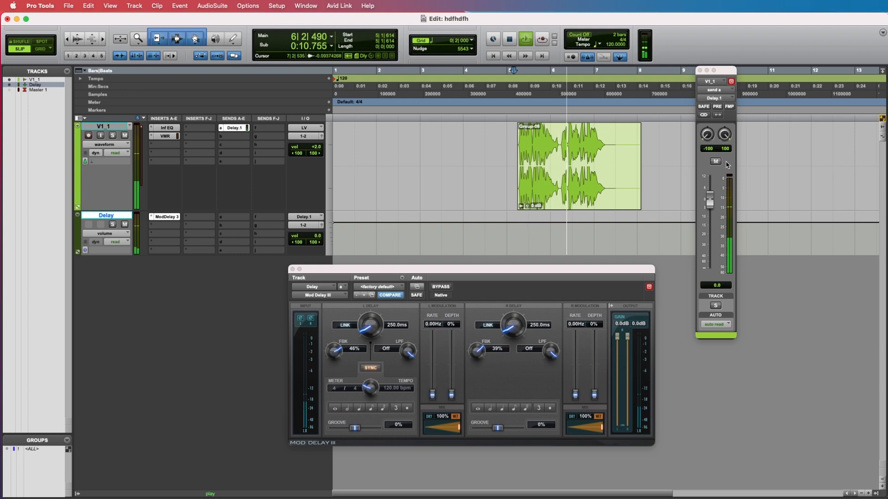
key(space)
click(700, 71)
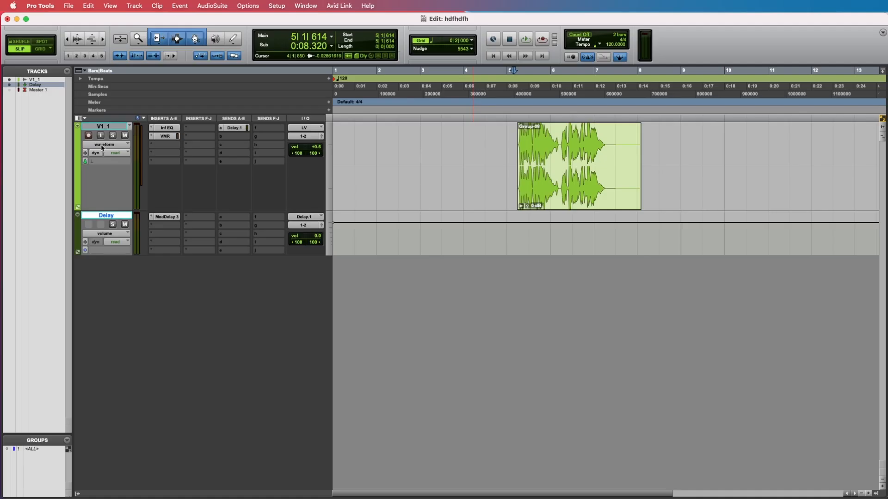
- Show the Delay.1 send's mute automation on track V1_1 and mute that send
click(103, 147)
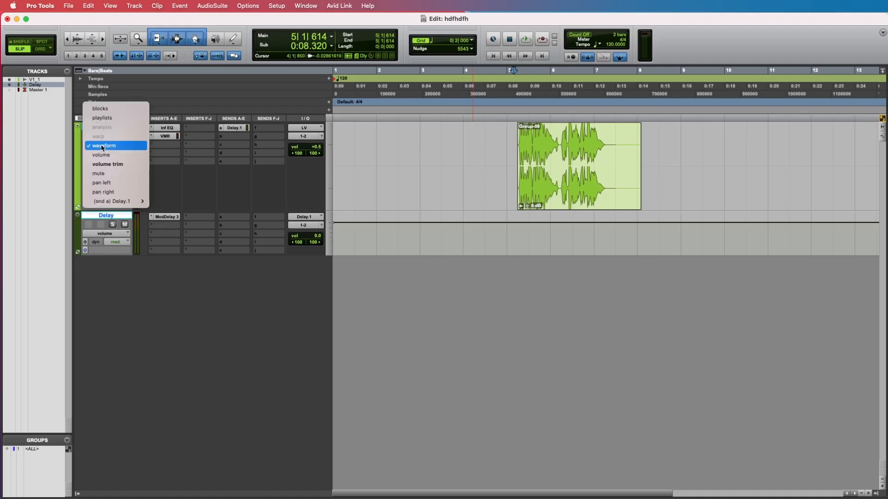
mouse_move(107, 203)
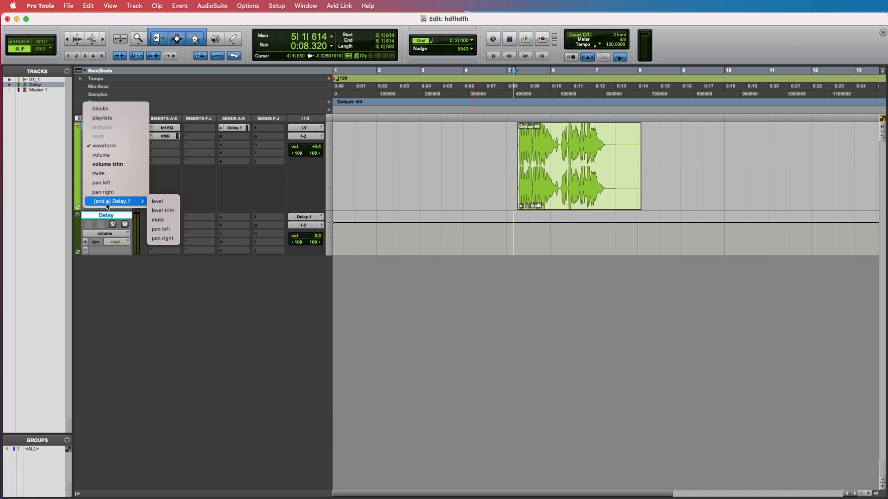
click(167, 221)
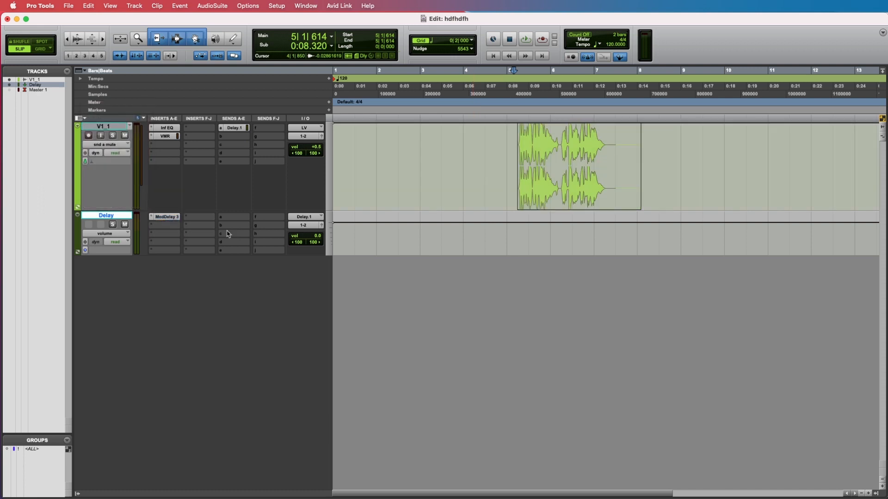
click(231, 128)
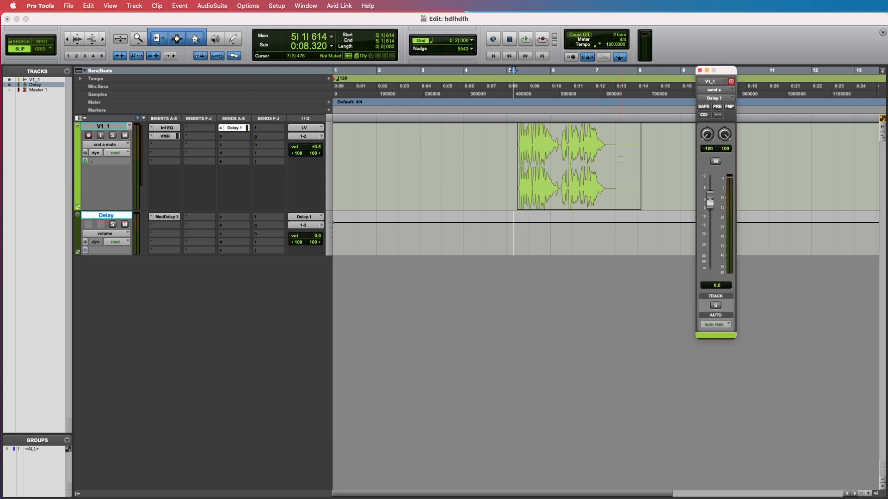
click(716, 162)
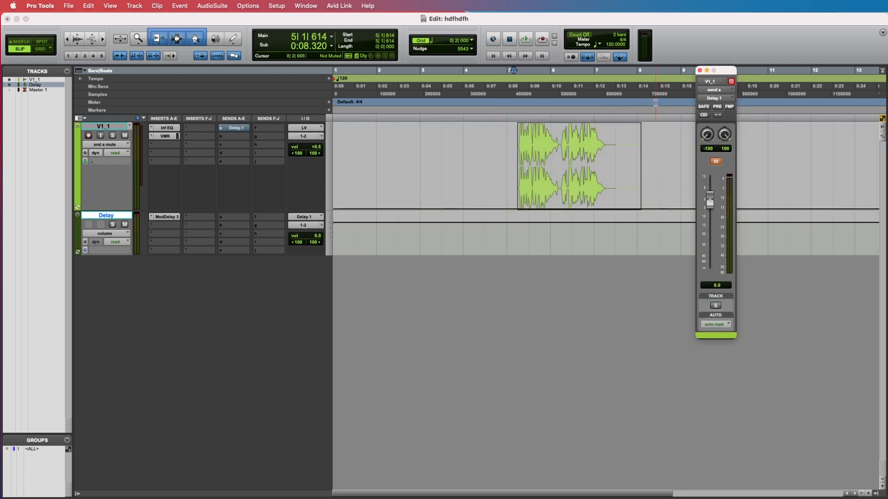
click(699, 70)
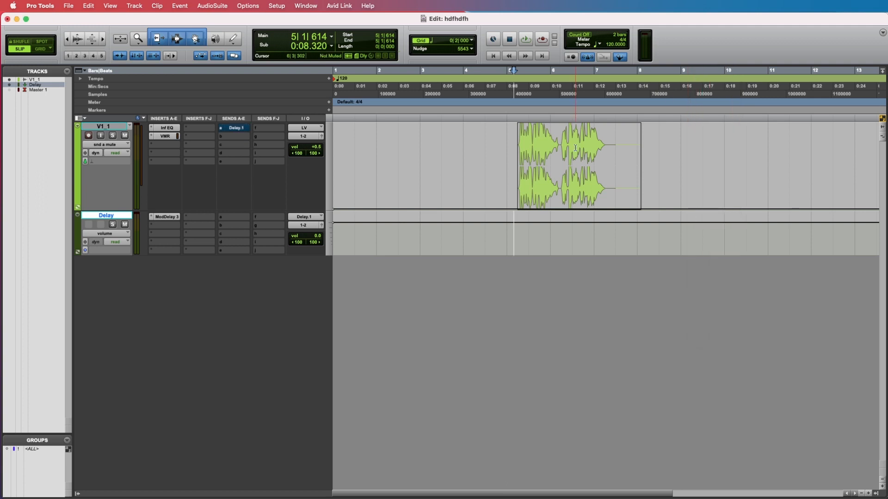
- Unmute the Delay.1 send only over the vocal's final word, from 6|4|663 to 7|3|312
click(578, 150)
scroll(583, 149, up, 2)
scroll(582, 150, up, 1)
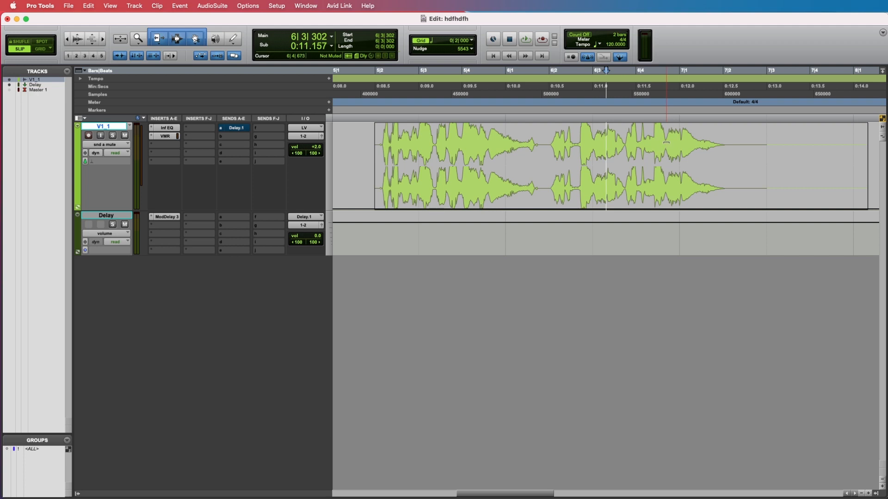
drag(666, 151, 780, 155)
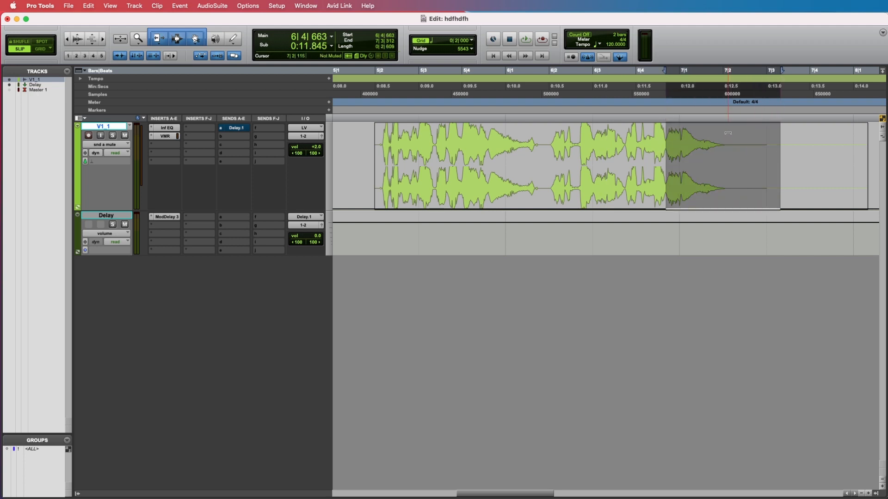
drag(728, 133, 724, 78)
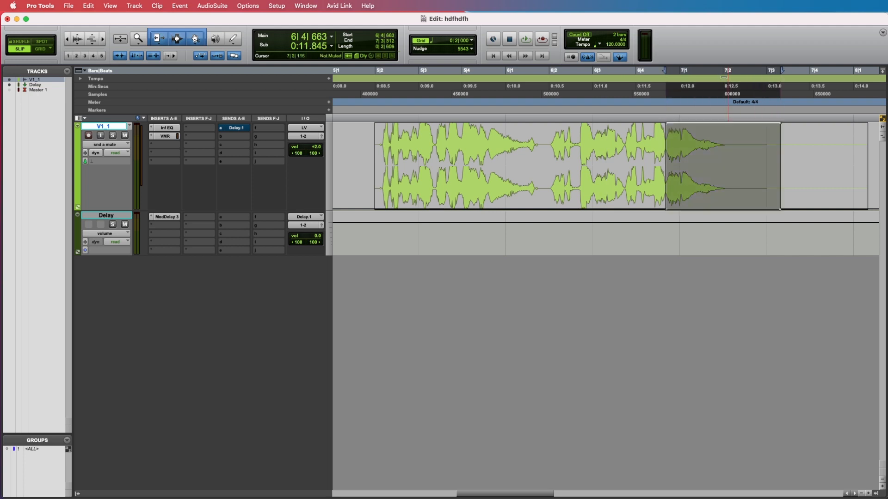
- Play the second phrase from 6|2|187 to hear the delay throw on its last word
click(557, 147)
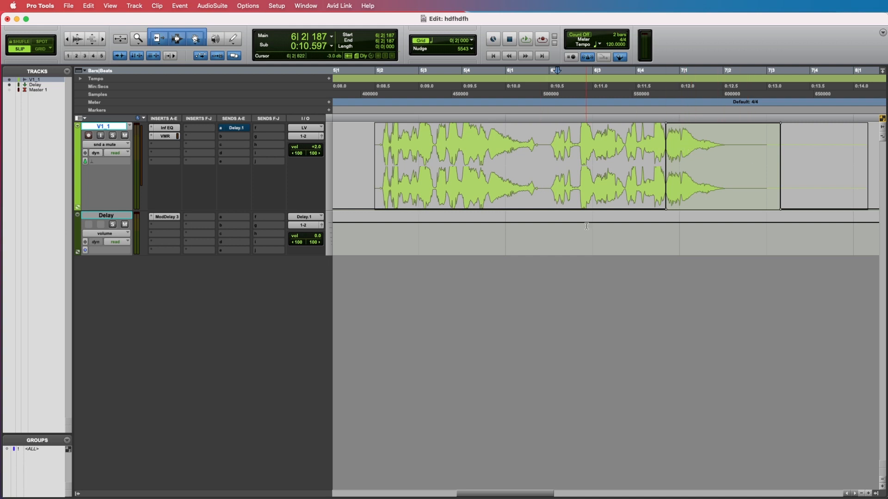
key(space)
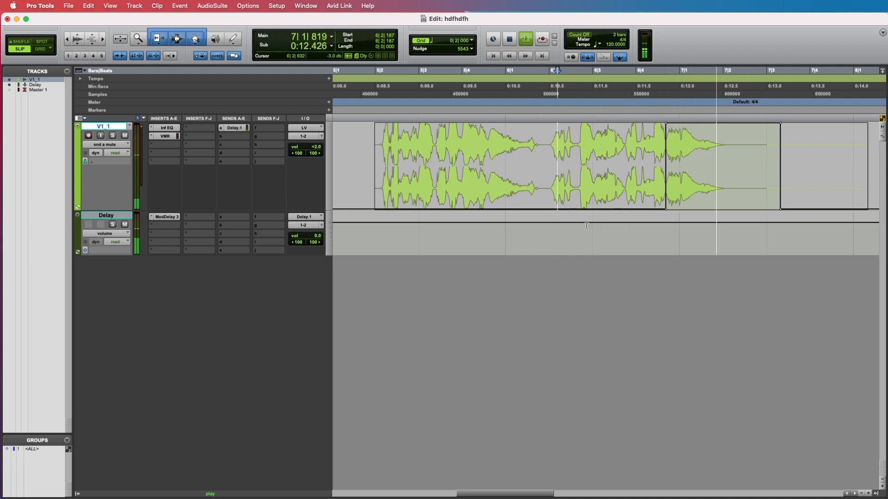
key(space)
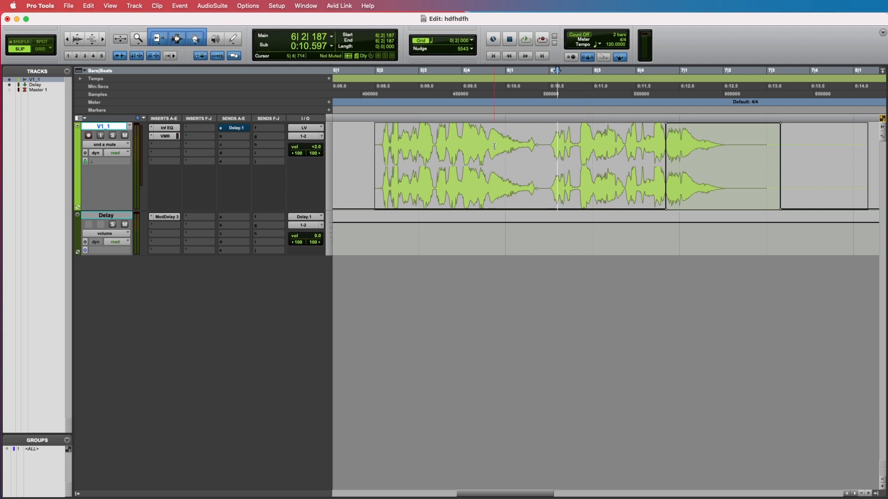
- Unmute the Delay.1 send over the first phrase's ending, from 5|4|561 to 6|1|942, and play that phrase
drag(485, 151, 540, 162)
click(516, 146)
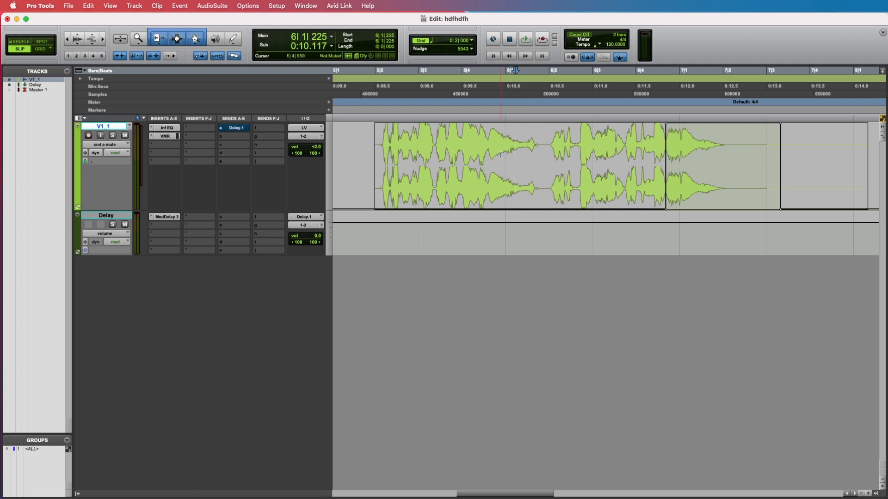
drag(487, 149, 547, 150)
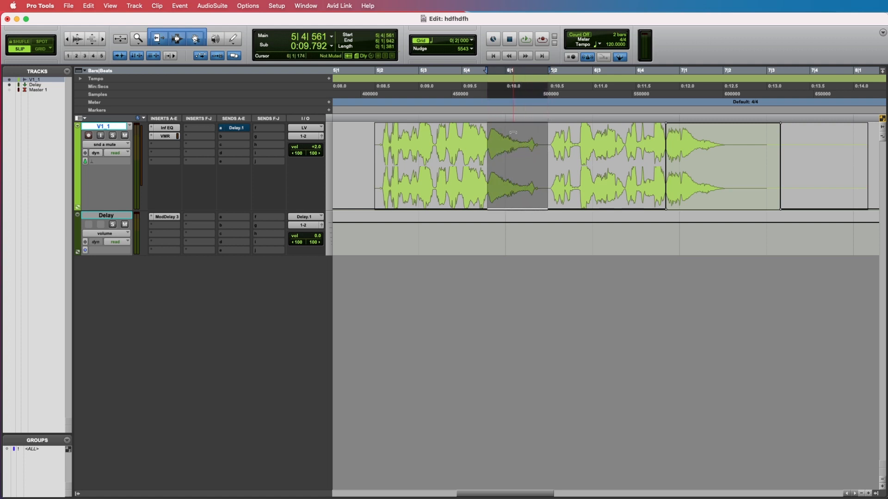
key(super+e)
click(428, 150)
key(space)
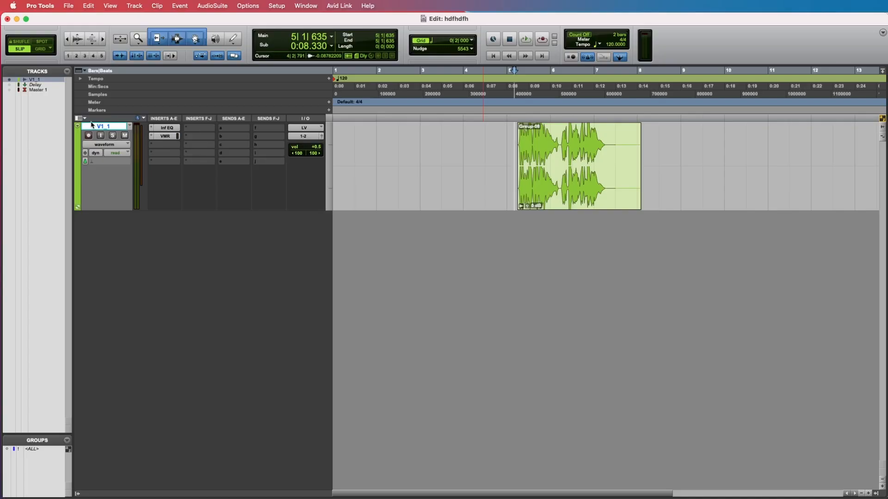
- Duplicate track V1_1 with its automation, inserts, sends and group assignments, but without any playlists
right_click(92, 127)
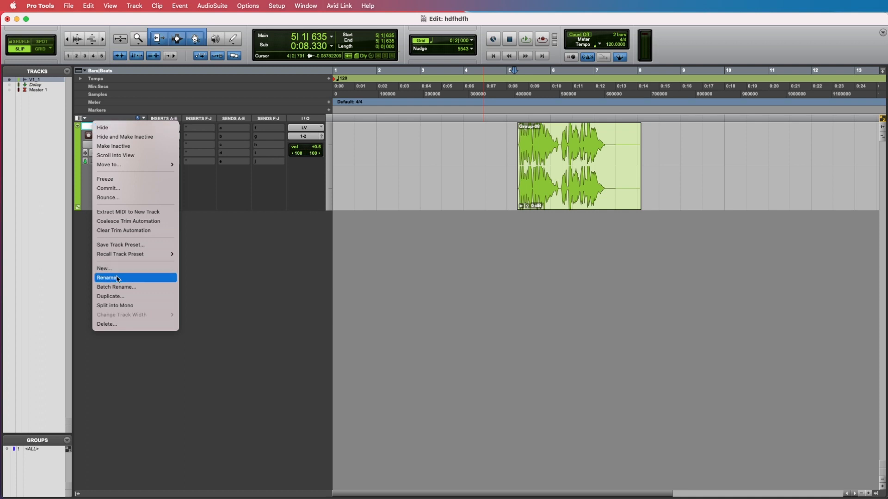
click(114, 297)
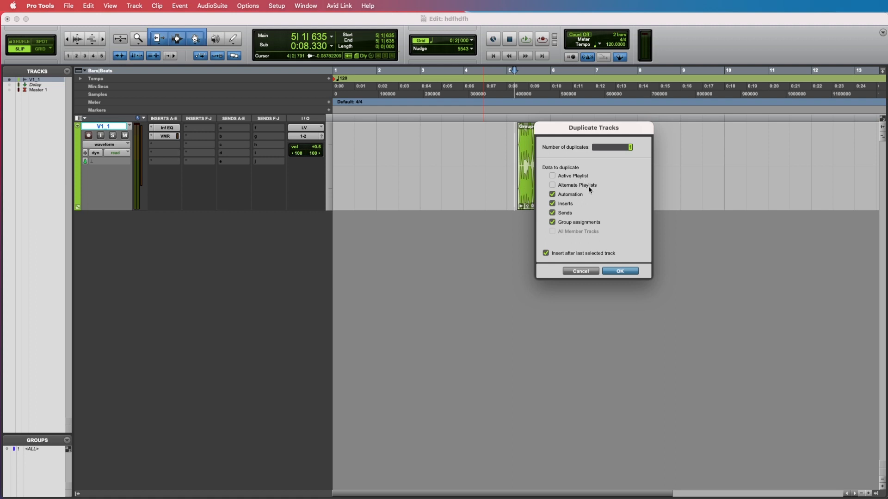
click(619, 272)
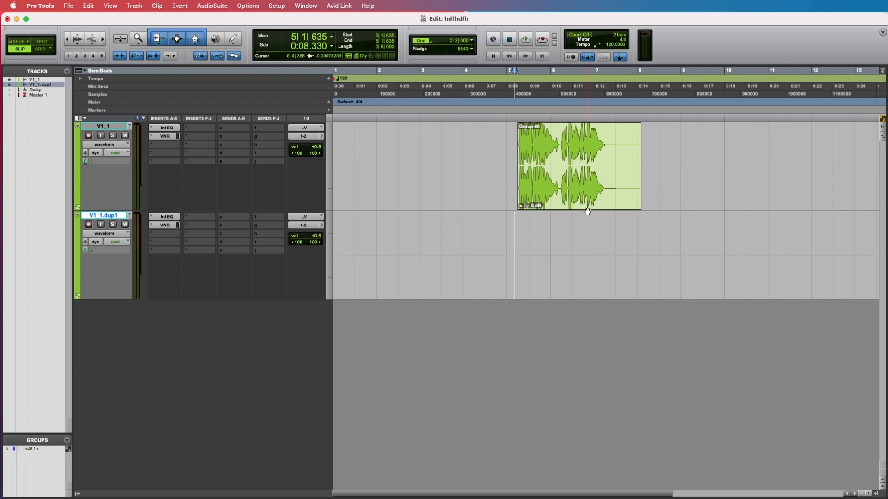
- Insert the Repeater (stereo) delay in the third insert slot of track V1_1.dup1 and close its window
click(163, 232)
click(180, 195)
text(rep)
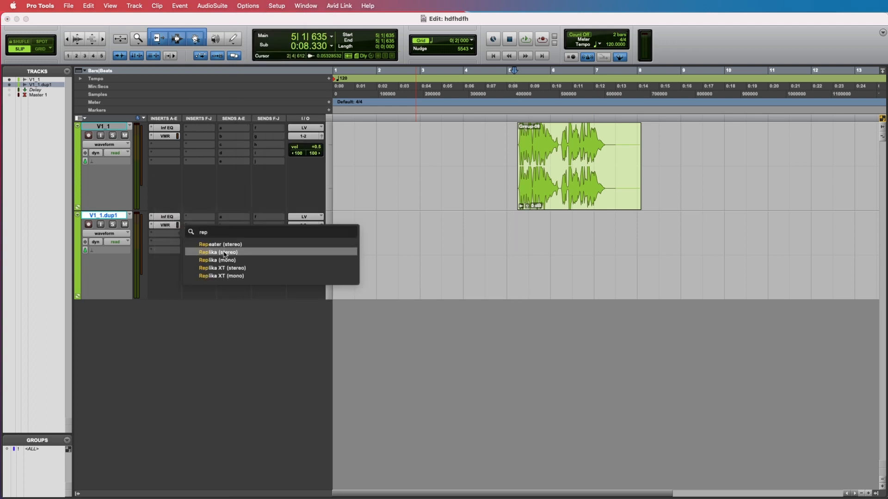
click(245, 242)
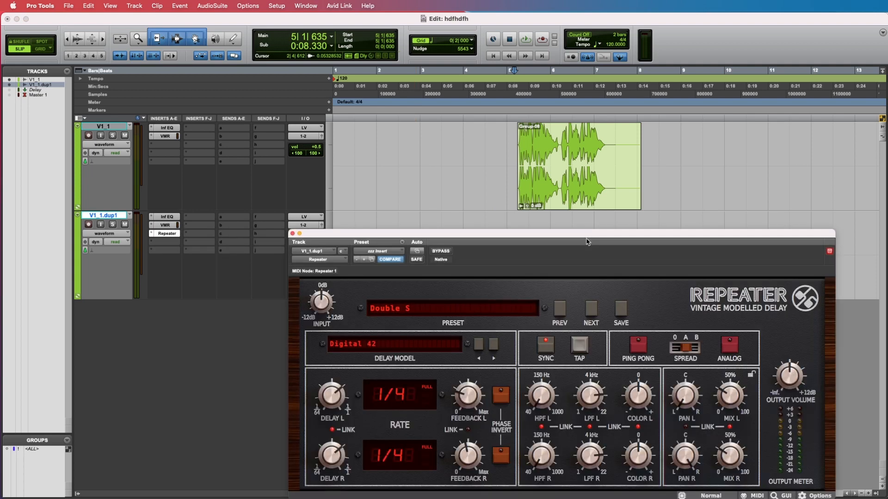
drag(756, 235, 731, 191)
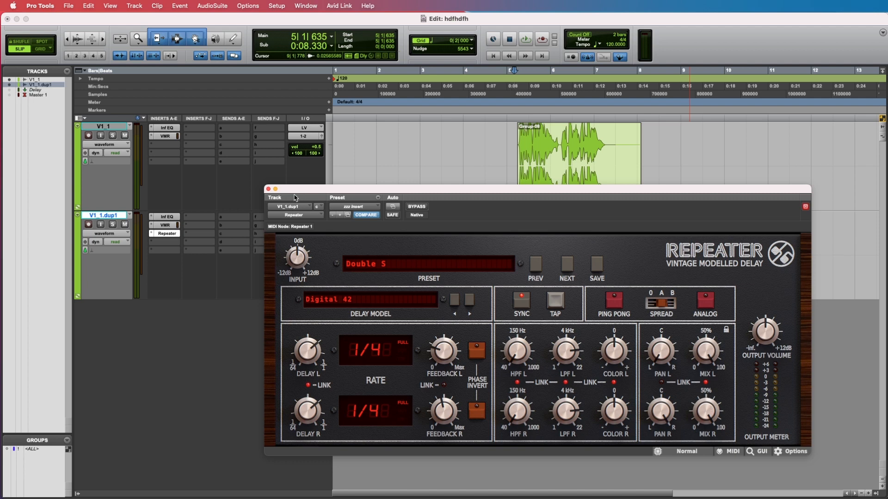
click(268, 189)
click(572, 135)
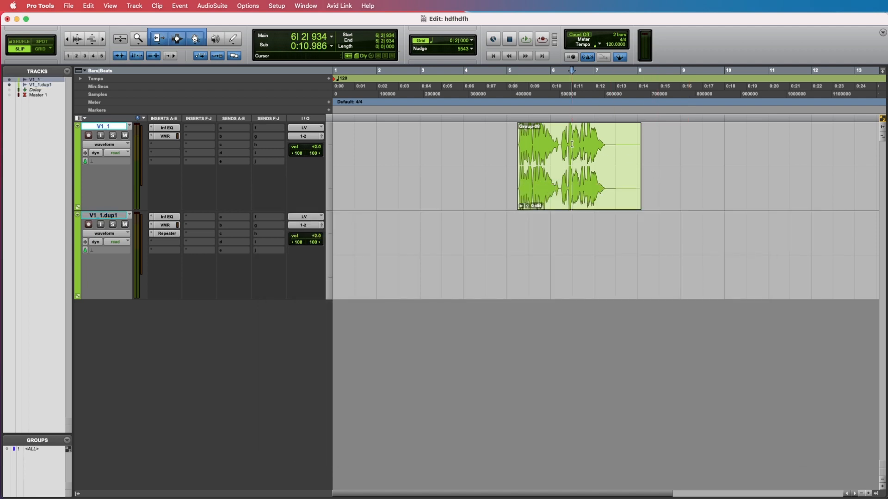
key(t)
key(t)
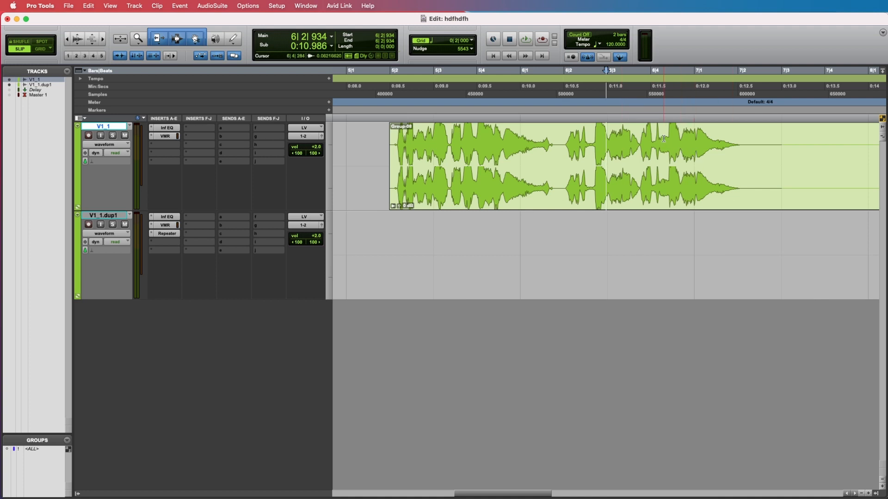
drag(664, 138, 564, 161)
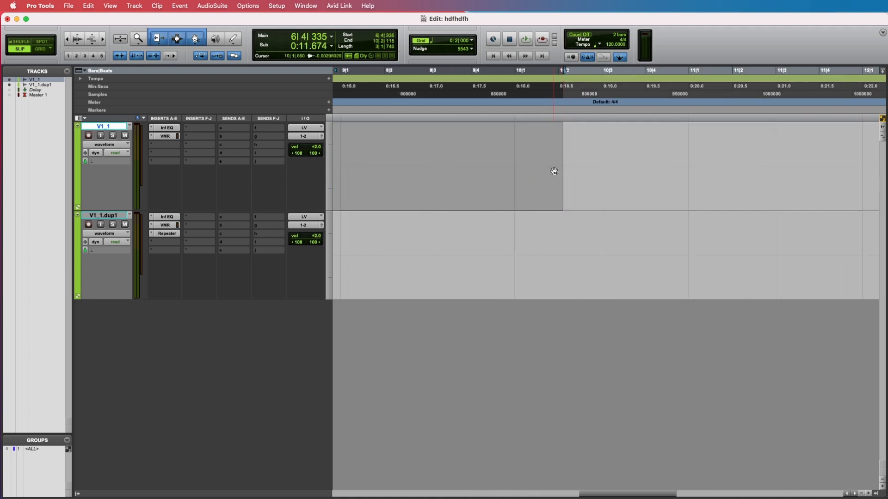
key(r)
key(r)
key(r)
- Separate the vocal's last word on V1_1 from 6|4|161 to 7|4|561 and copy that clip onto V1_1.dup1
click(483, 243)
key(t)
key(t)
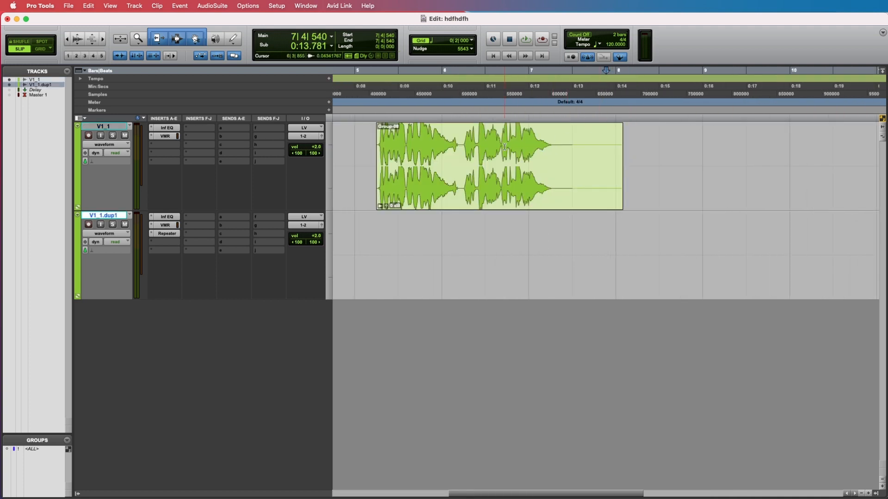
drag(520, 138, 607, 147)
key(super+e)
mouse_move(558, 208)
mouse_down()
mouse_move(553, 274)
mouse_move(549, 218)
mouse_up()
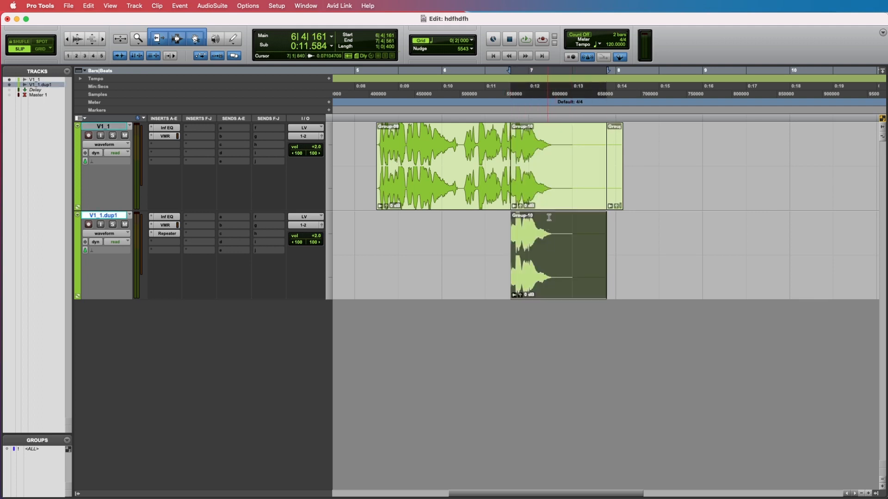
- Play both vocal tracks from 6|2|832 to hear the delay throw on the copied word
click(476, 214)
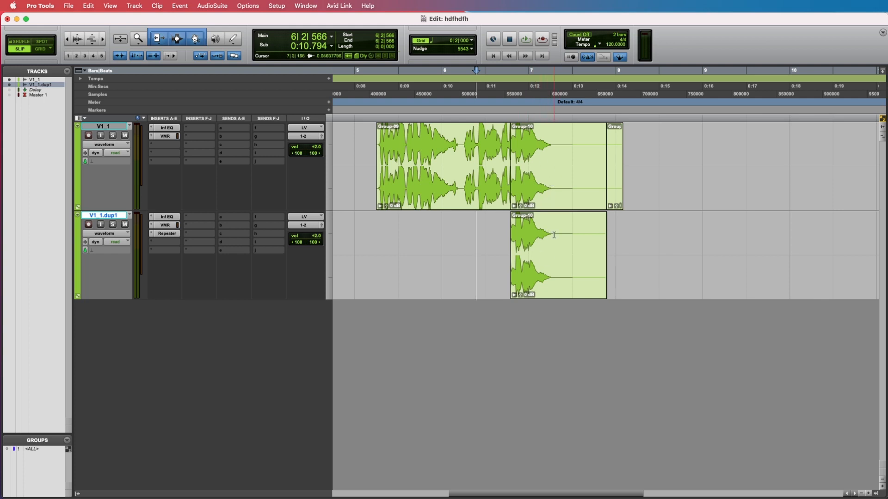
click(482, 226)
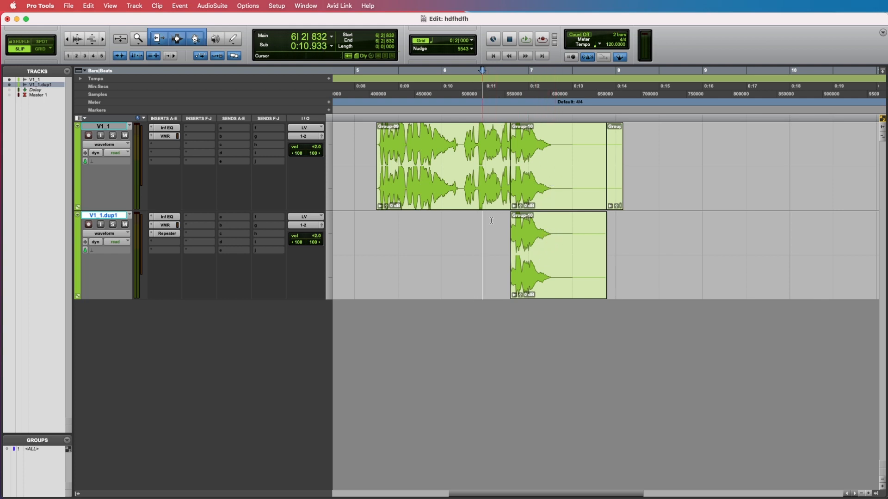
key(space)
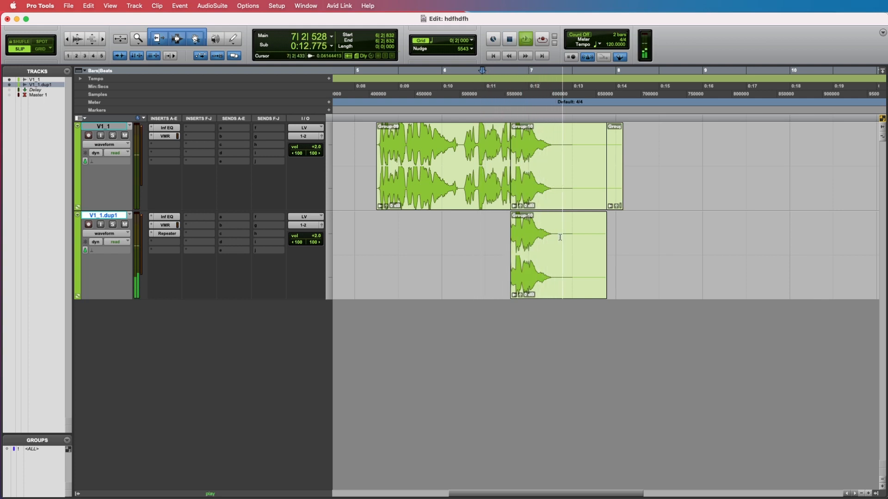
- Stop playback and lower the volume of track V1_1.dup1 to -7.3 dB
key(space)
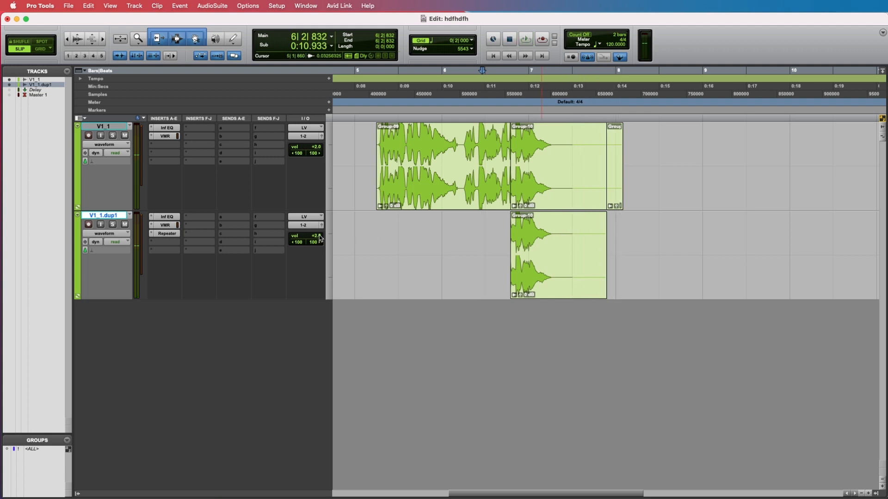
drag(315, 237, 317, 243)
- Try adjusting the volume automation over the copied word on V1_1.dup1, undo it and return the track to waveform view
click(112, 234)
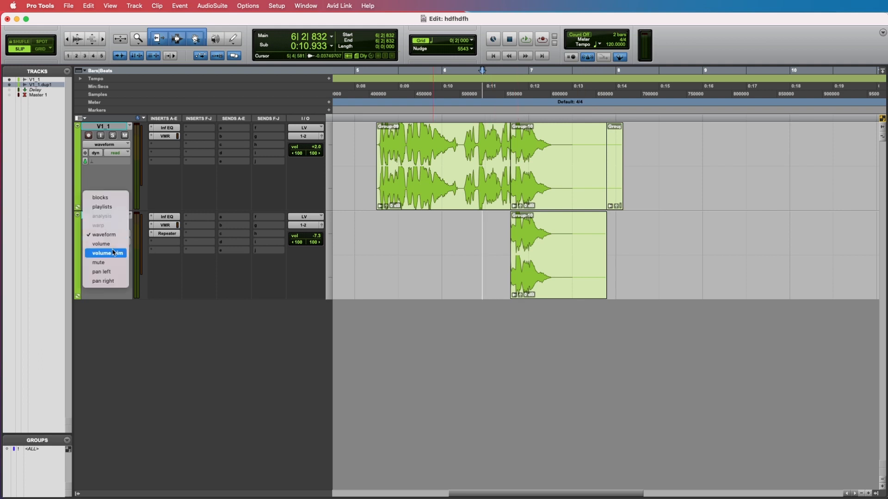
click(113, 253)
click(103, 239)
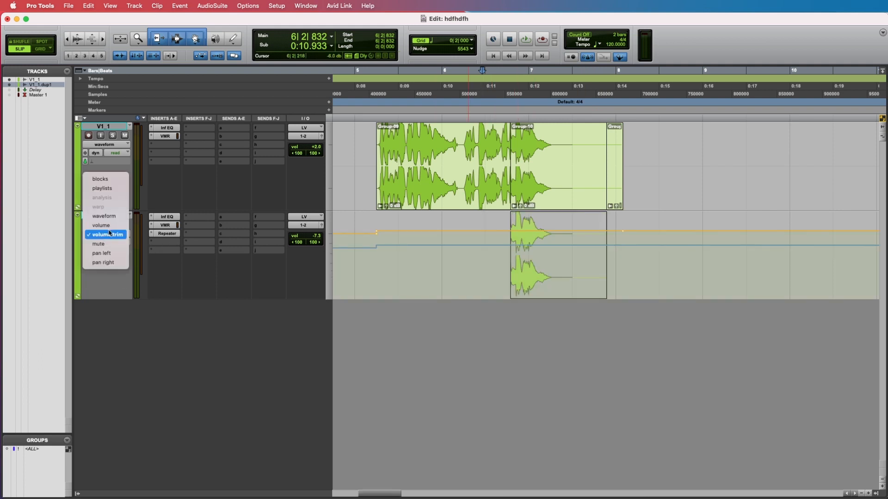
click(101, 224)
click(546, 263)
double_click(546, 262)
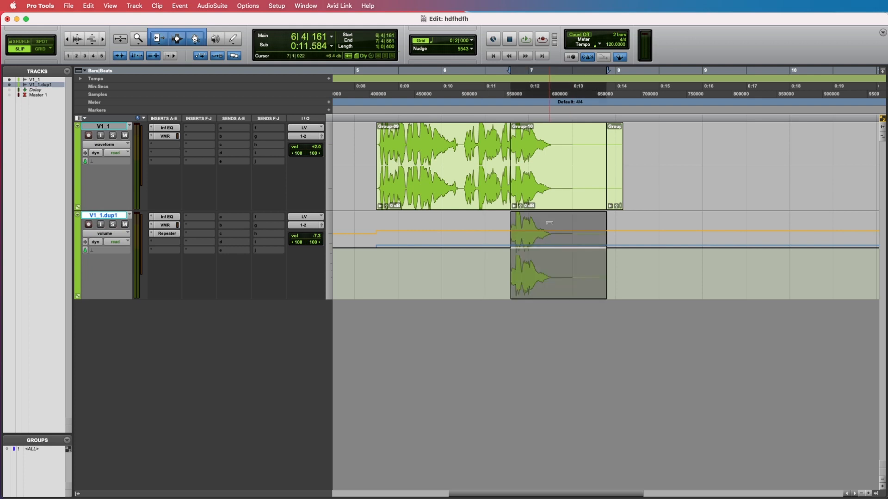
drag(549, 223, 549, 227)
key(super+z)
click(111, 234)
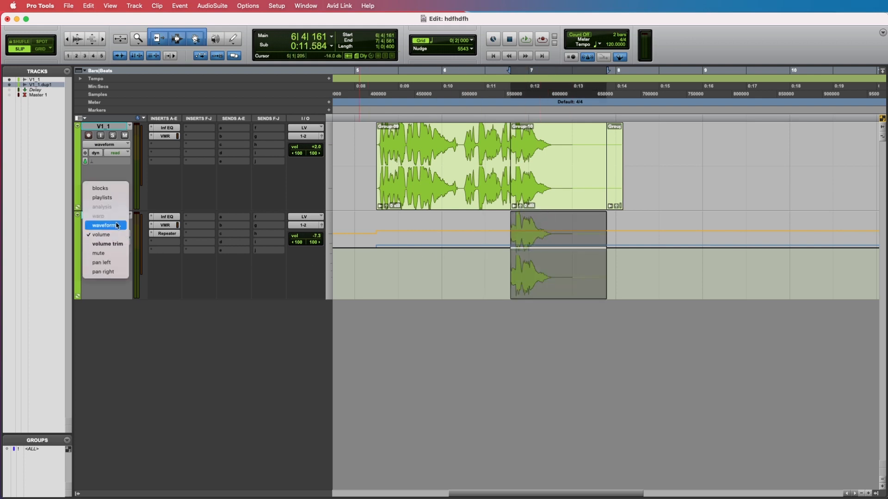
click(104, 226)
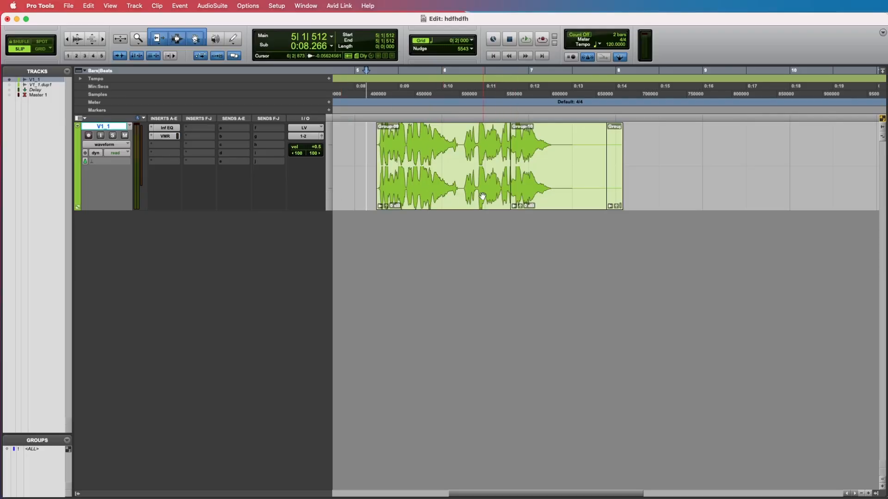
- Commit track V1_1 to a new track with its inserts rendered, keeping the original track
right_click(108, 127)
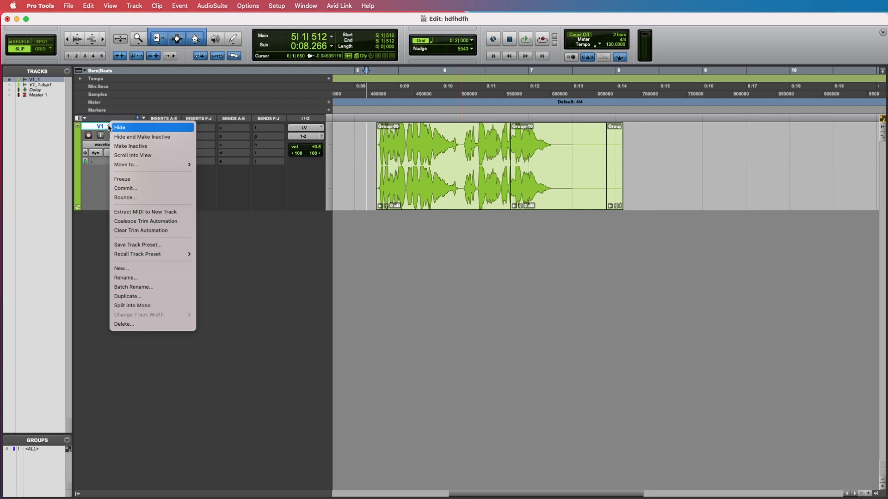
click(145, 189)
click(643, 270)
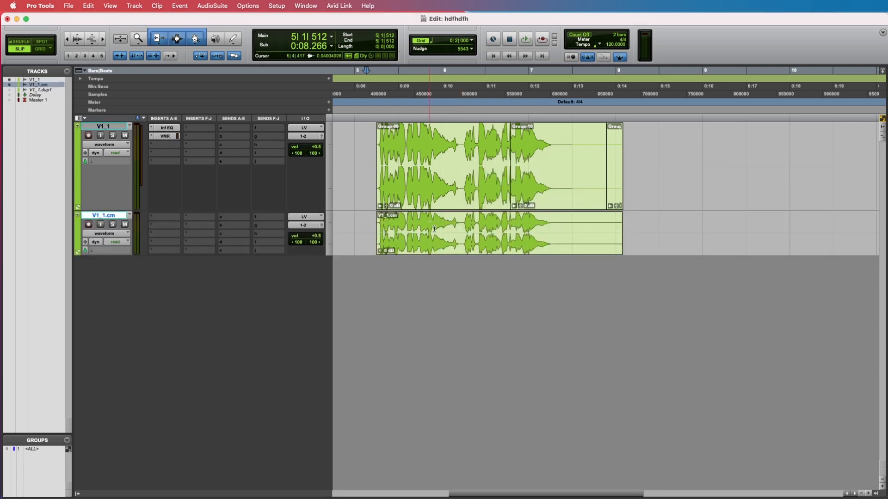
- Duplicate track V1_1.cm with its automation, inserts, sends and group assignments, but without any playlists
click(472, 222)
click(482, 205)
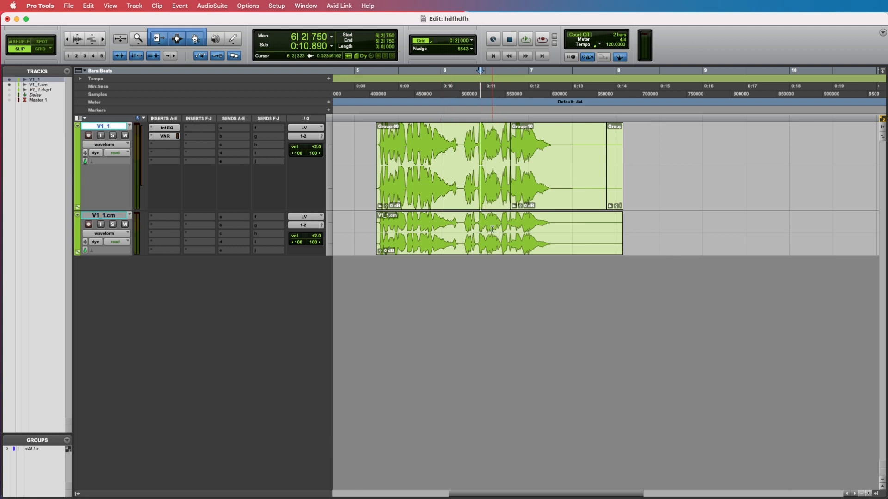
click(493, 229)
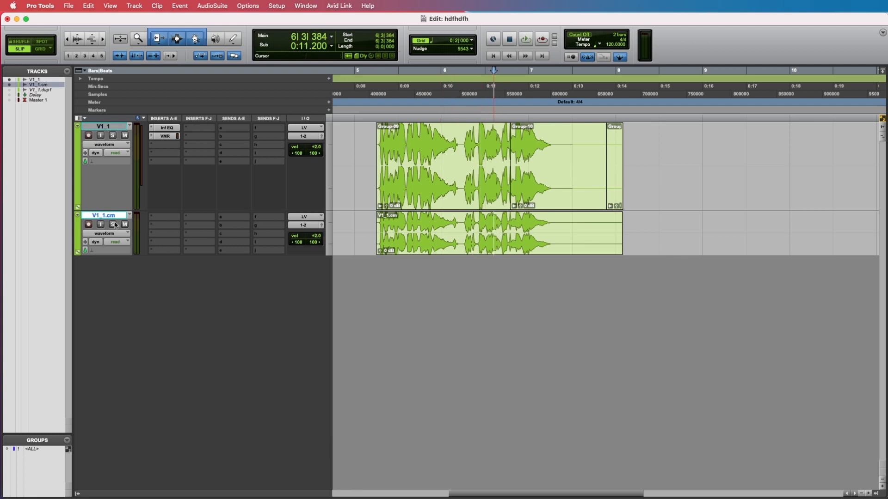
right_click(91, 214)
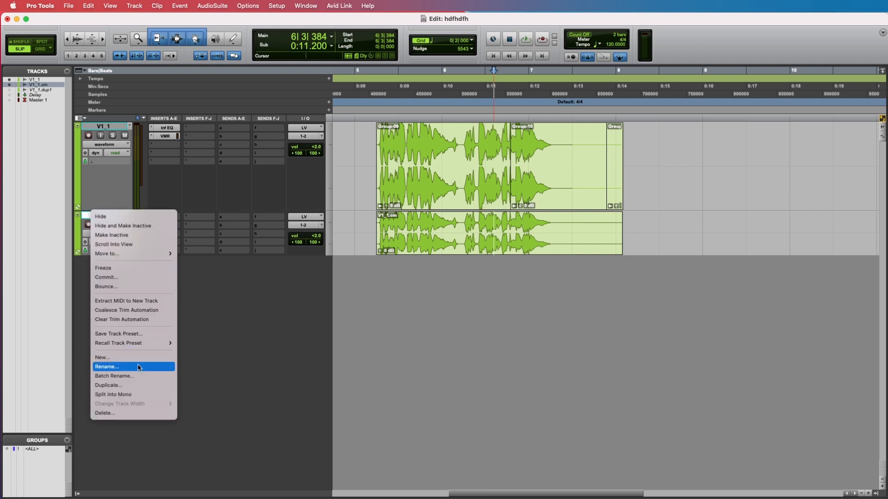
click(137, 386)
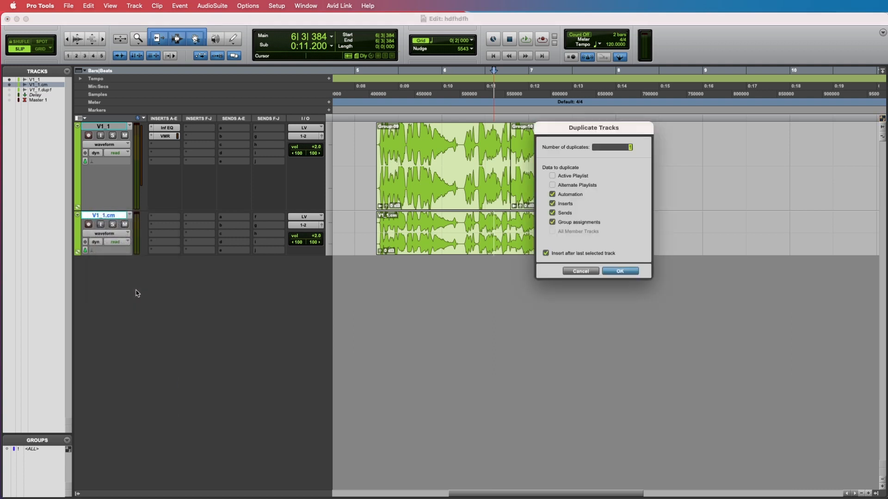
click(620, 272)
- Insert H-Delay in the first insert slot of V1_1.cm.dup1, set its delay to 1/4 and close its window
click(175, 260)
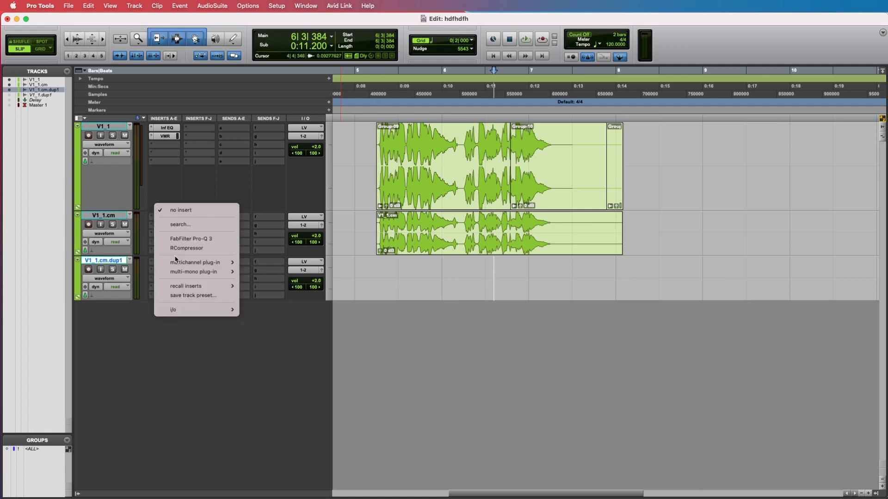
click(177, 227)
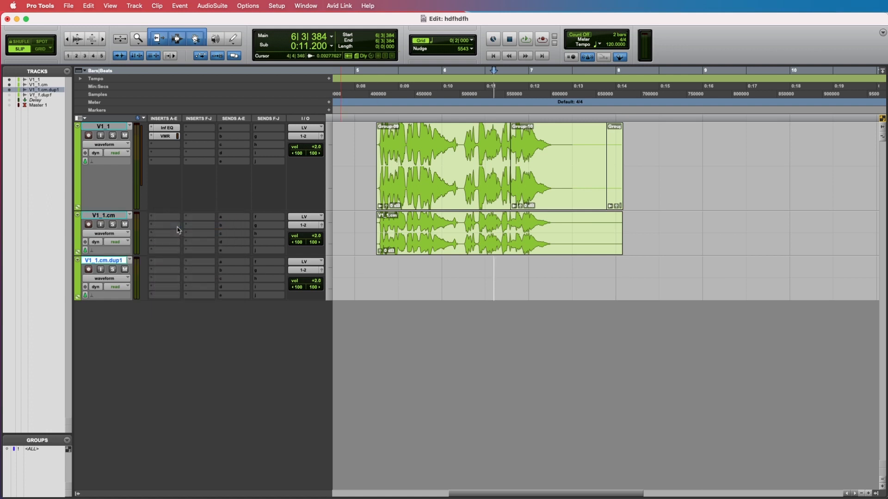
text(h-del)
key(Return)
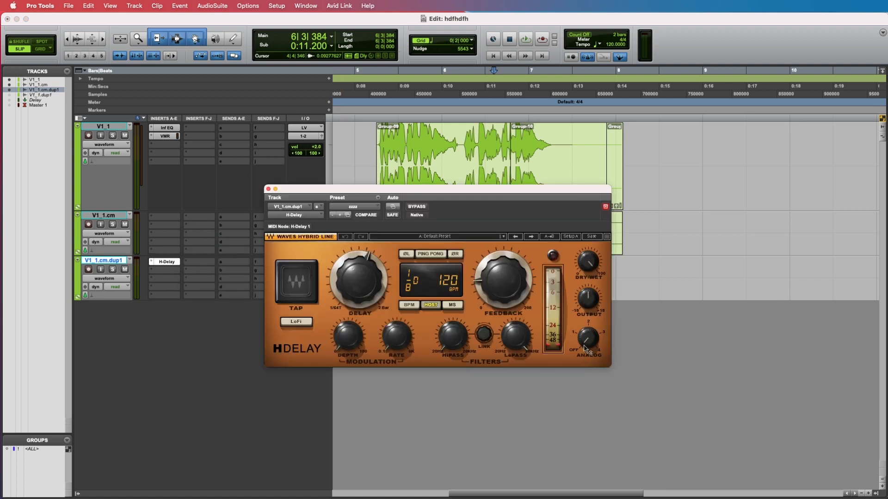
drag(363, 283, 363, 271)
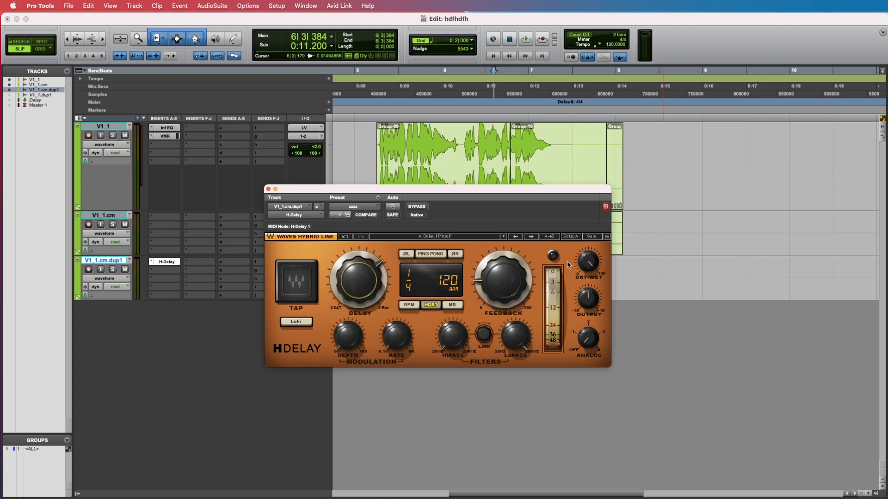
click(171, 263)
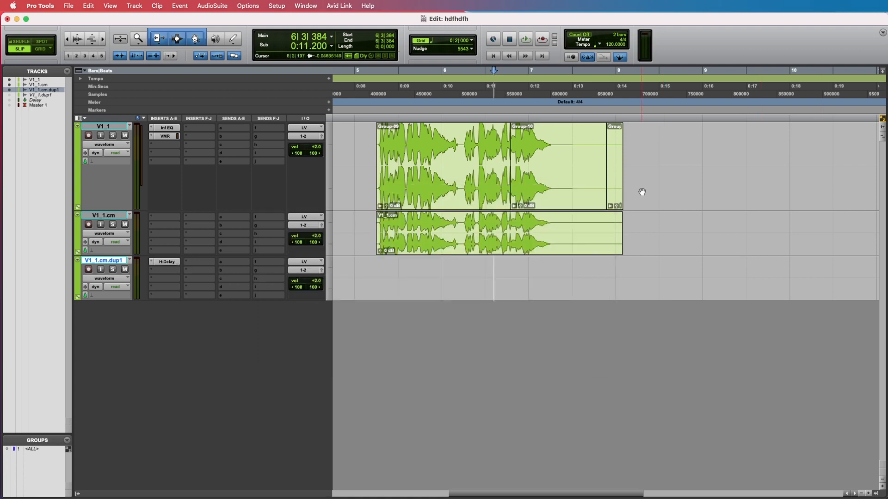
- Mute V1_1.cm and copy its words at 6|4|366 to 7|2|166 and 5|4|622 to 6|1|850 onto V1_1.cm.dup1
click(125, 224)
click(440, 238)
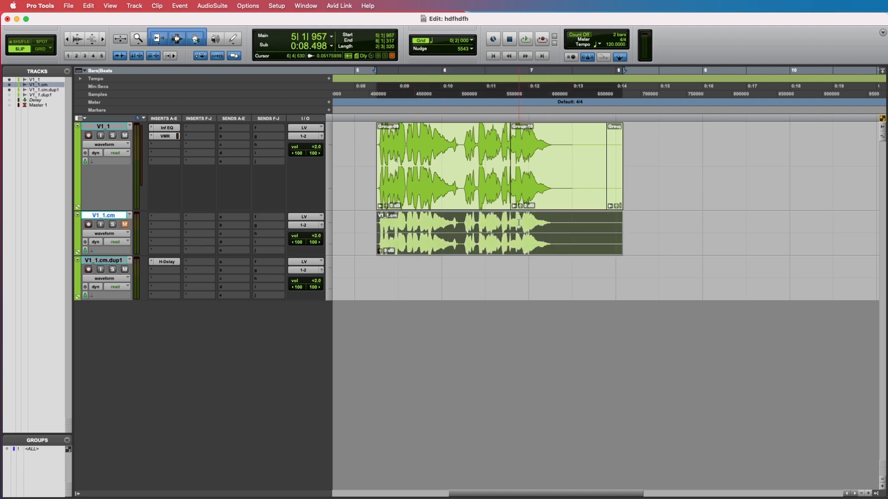
drag(515, 221, 554, 223)
drag(533, 251, 535, 273)
drag(434, 223, 448, 291)
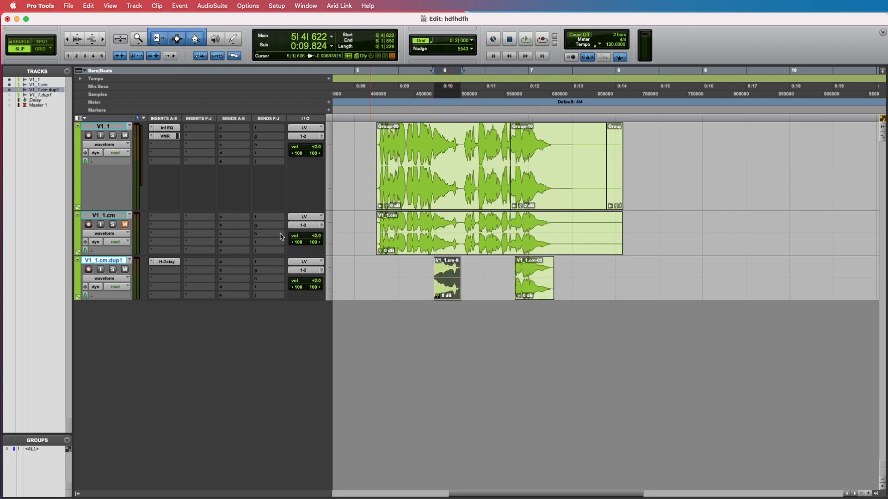
- Duplicate the delay track V1_1.cm.dup1 with its automation, inserts, sends and group assignments, but without any playlists
click(179, 264)
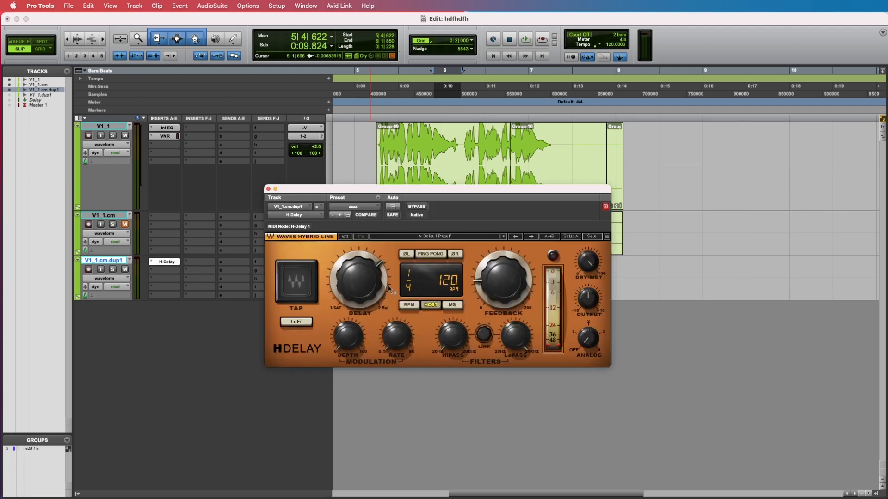
click(164, 262)
click(548, 296)
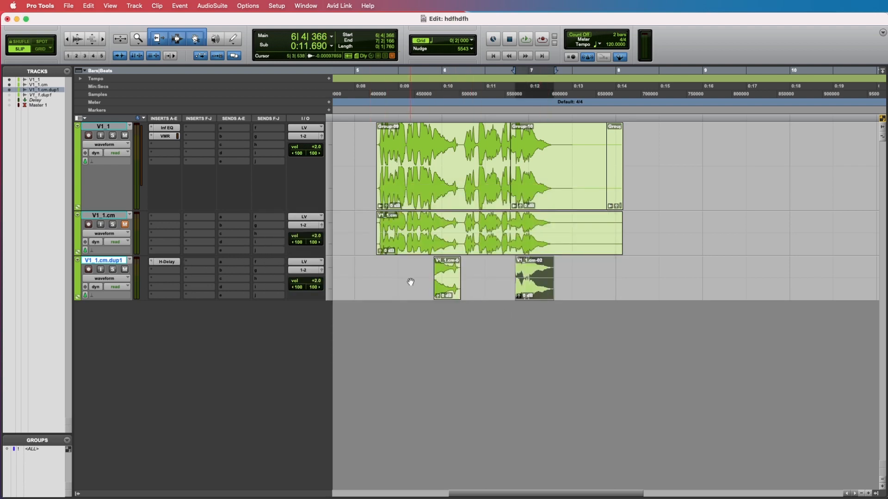
right_click(114, 264)
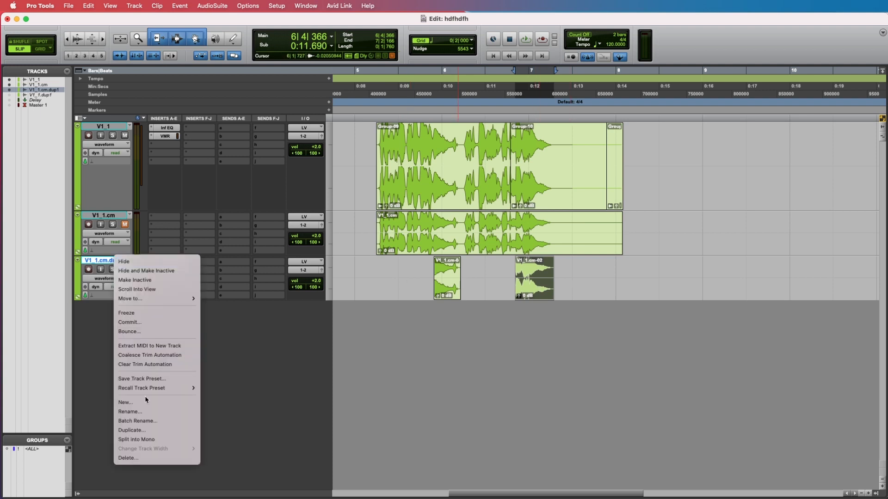
click(155, 431)
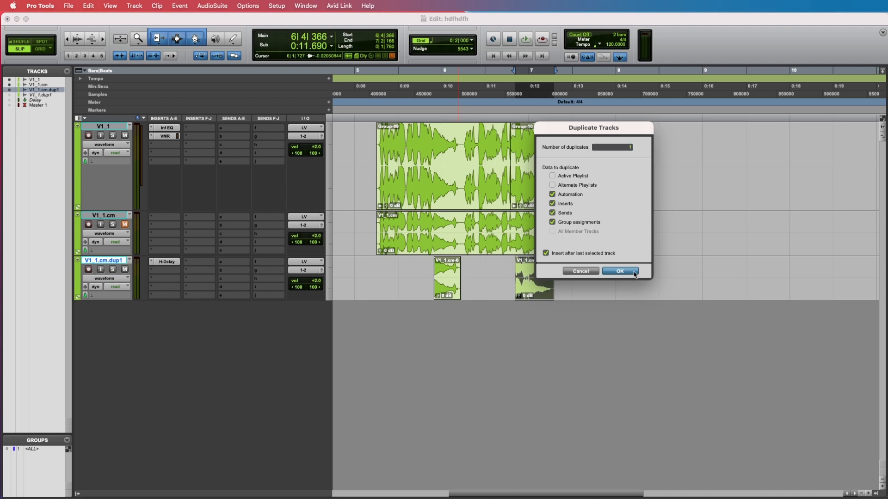
click(621, 272)
- Set the H-Delay on V1_1.cm.dup2 to 1/2 and move the last-word clip from V1_1.cm.dup1 onto that track
click(166, 307)
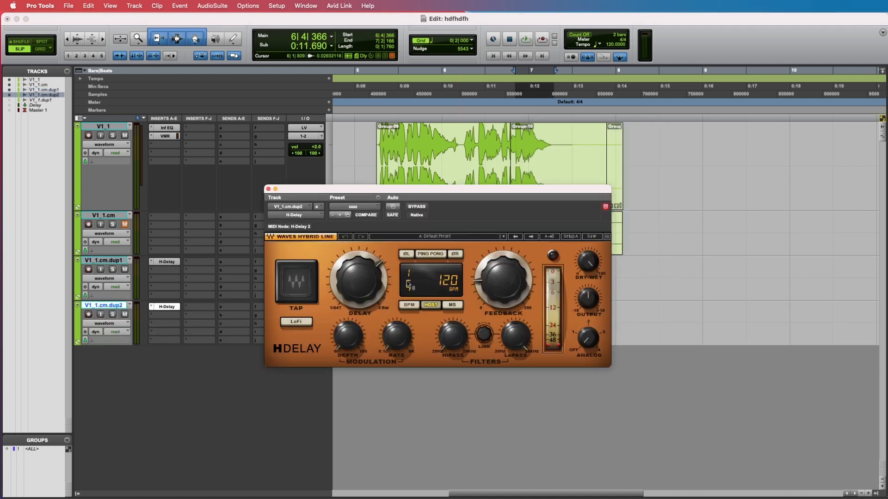
drag(363, 286, 363, 263)
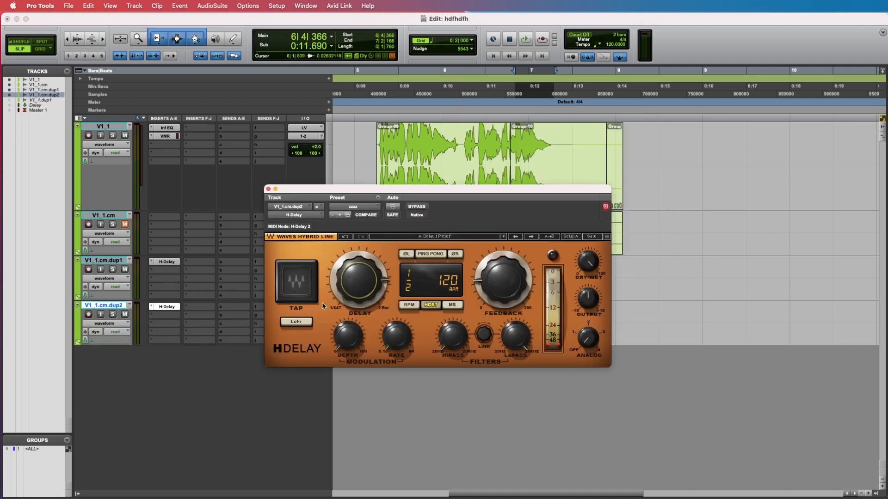
click(169, 308)
drag(537, 287, 538, 331)
click(437, 321)
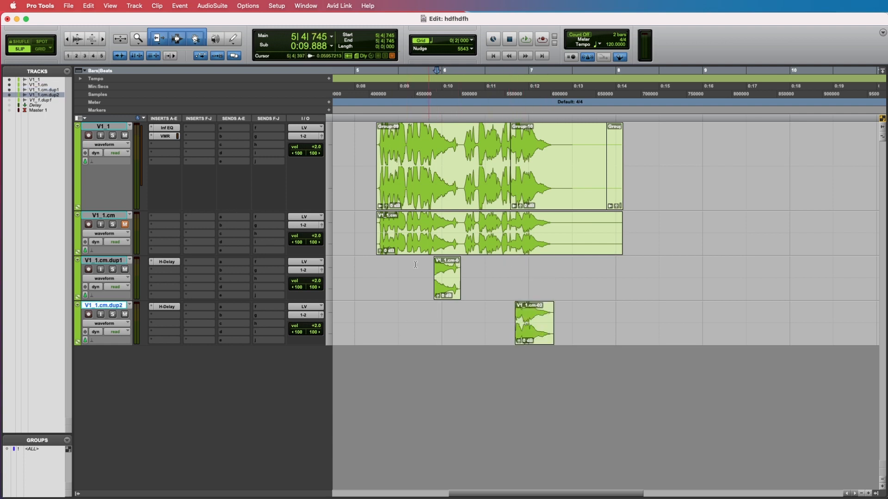
- Play the vocal with both delay tracks from 5|3|128 to hear the two different throws, and stop playback
click(401, 262)
key(space)
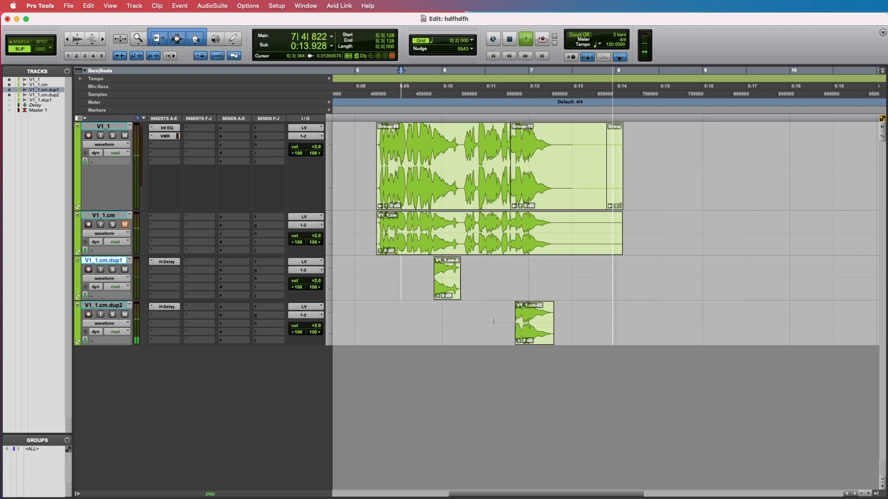
key(space)
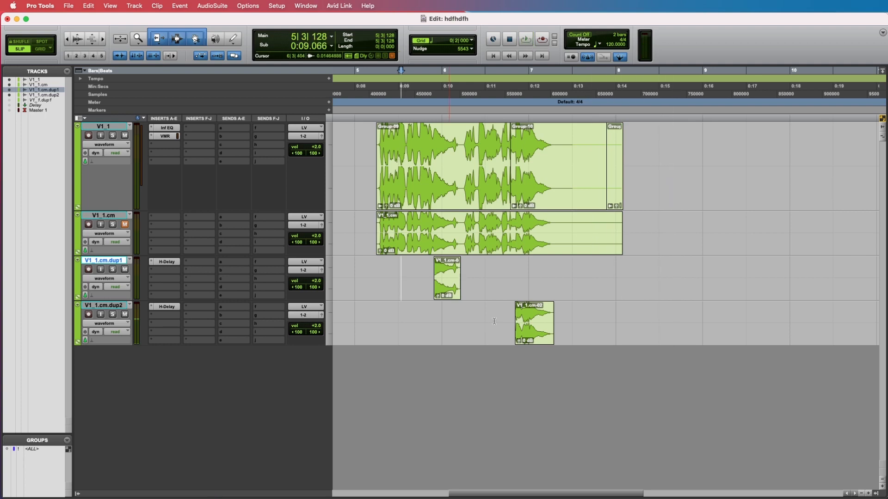